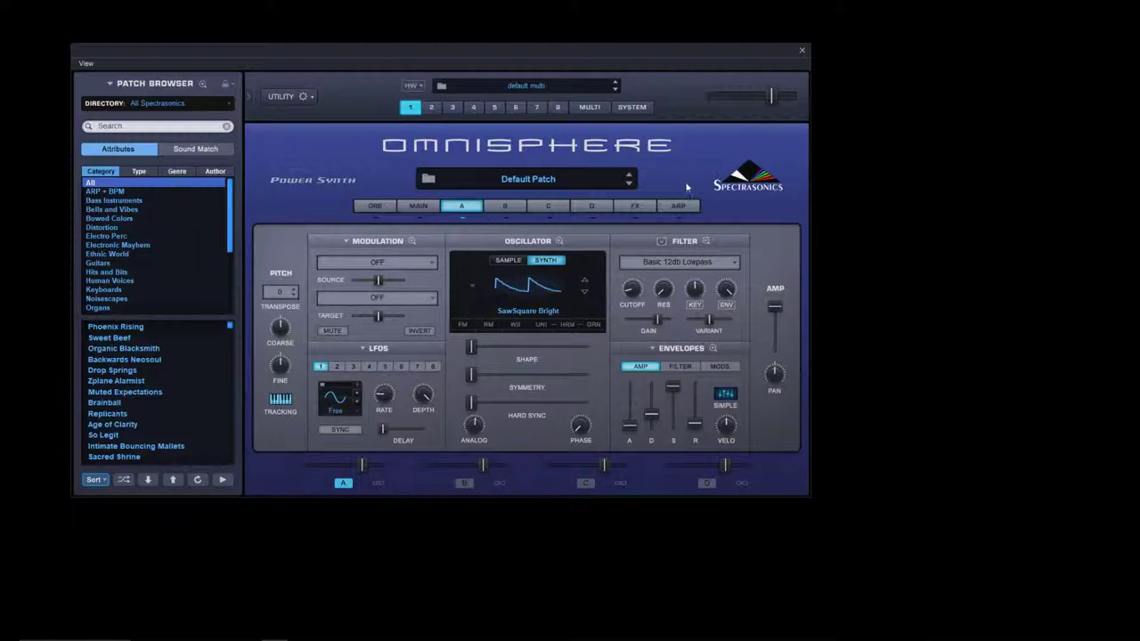
# Lower the synth's master output volume slightly, to a little below -2.39 dB.
pyautogui.moveTo(772, 96); pyautogui.dragTo(765, 100)
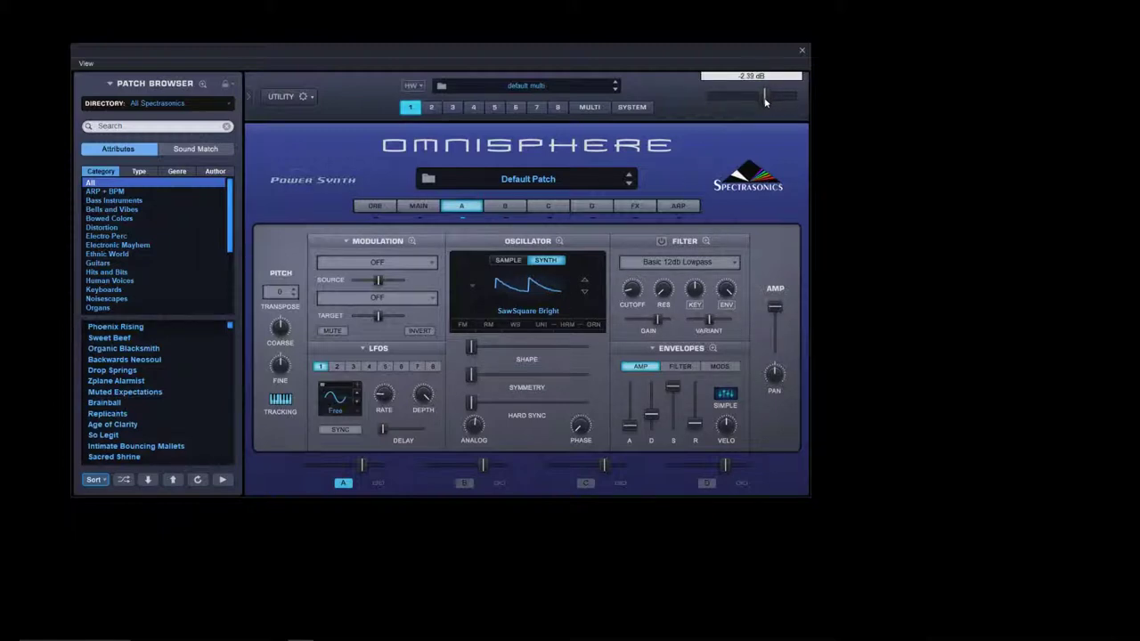
pyautogui.moveTo(764, 102); pyautogui.dragTo(761, 99)
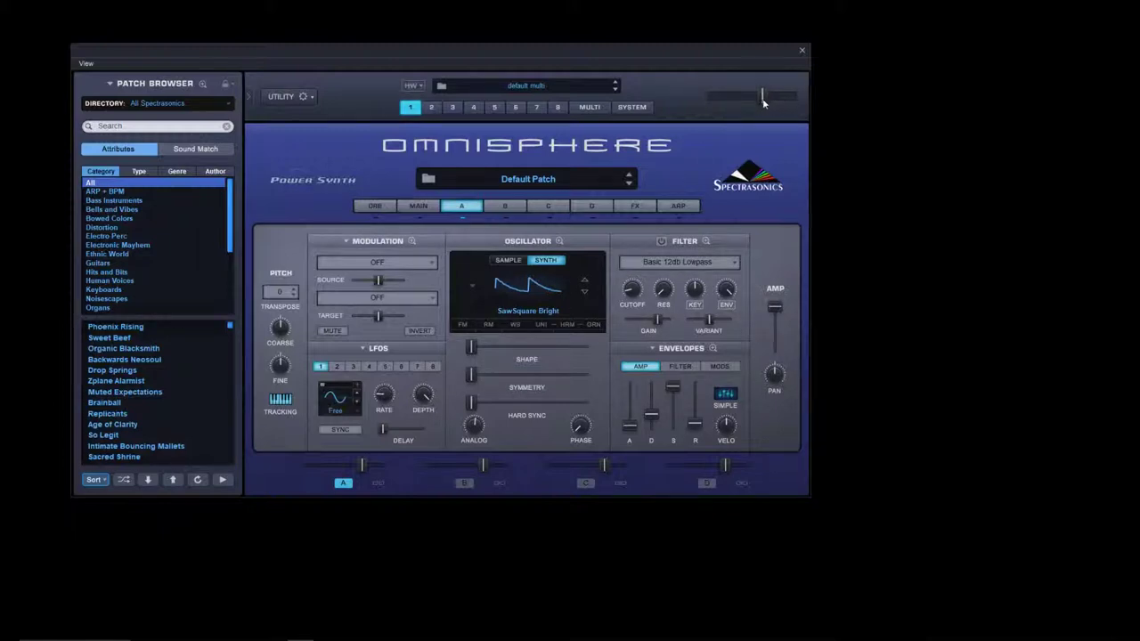
# Enable the Basic 12db Lowpass filter on layer A and sweep its cutoff up and back down.
pyautogui.click(662, 242)
pyautogui.moveTo(635, 297)
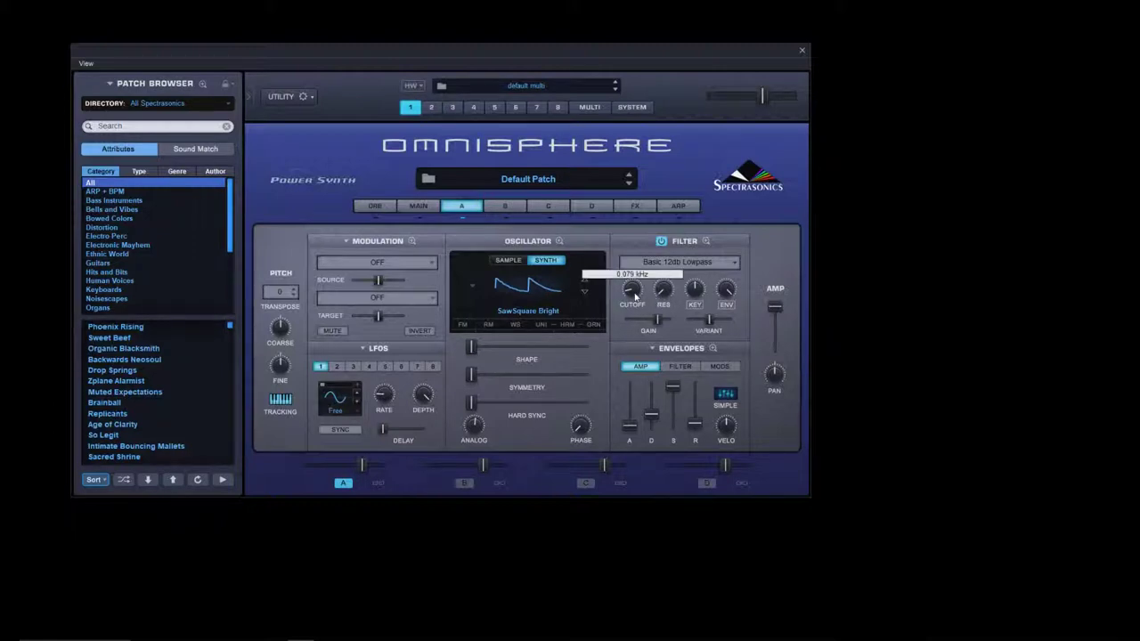
pyautogui.moveTo(635, 297); pyautogui.dragTo(637, 286)
pyautogui.moveTo(638, 286); pyautogui.dragTo(635, 174)
pyautogui.moveTo(635, 174); pyautogui.dragTo(634, 323)
pyautogui.moveTo(634, 323)
pyautogui.mouseDown()
pyautogui.moveTo(634, 191)
pyautogui.moveTo(633, 307)
pyautogui.mouseUp()
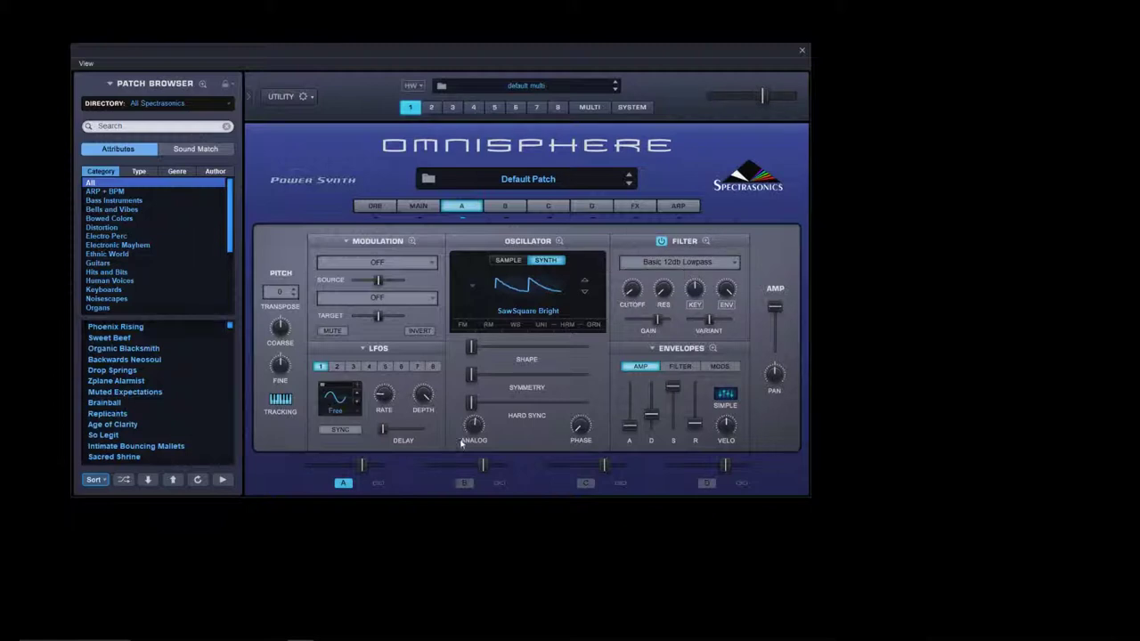
# Switch to the DAW and place the StudioEQ window for Audio 01 over the Omnisphere window.
pyautogui.moveTo(303, 634)
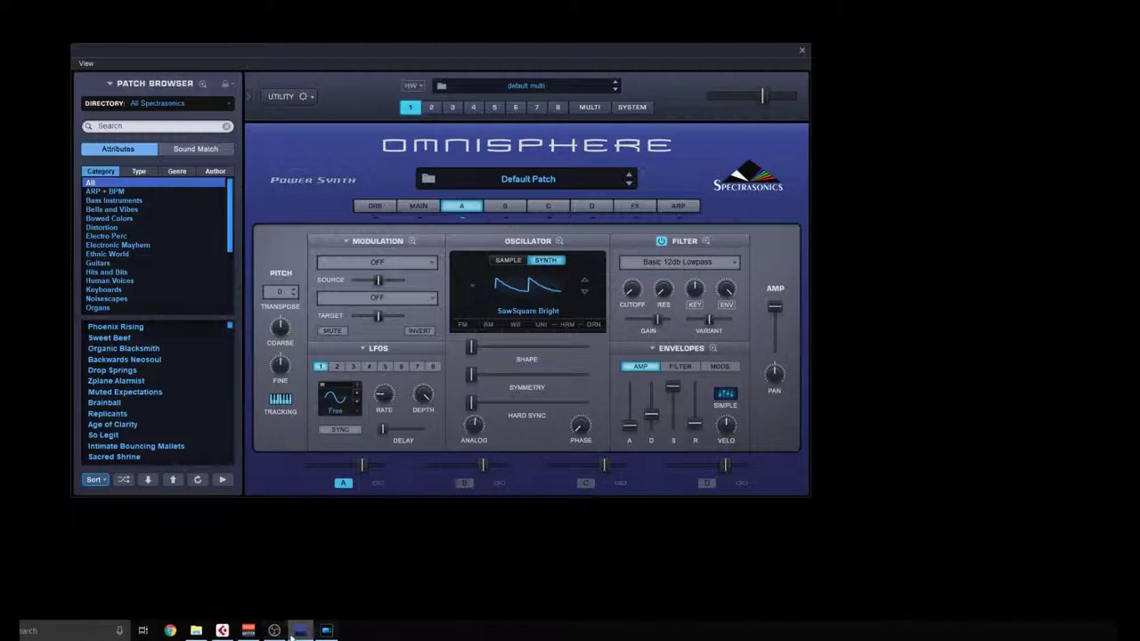
pyautogui.click(222, 630)
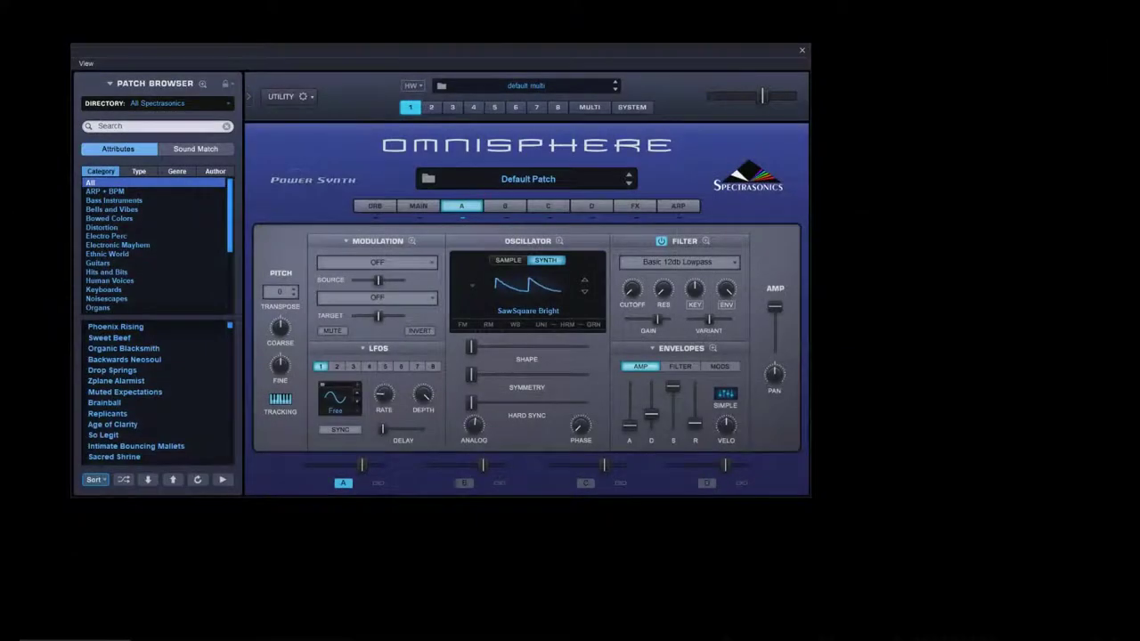
pyautogui.moveTo(994, 21); pyautogui.dragTo(436, 193)
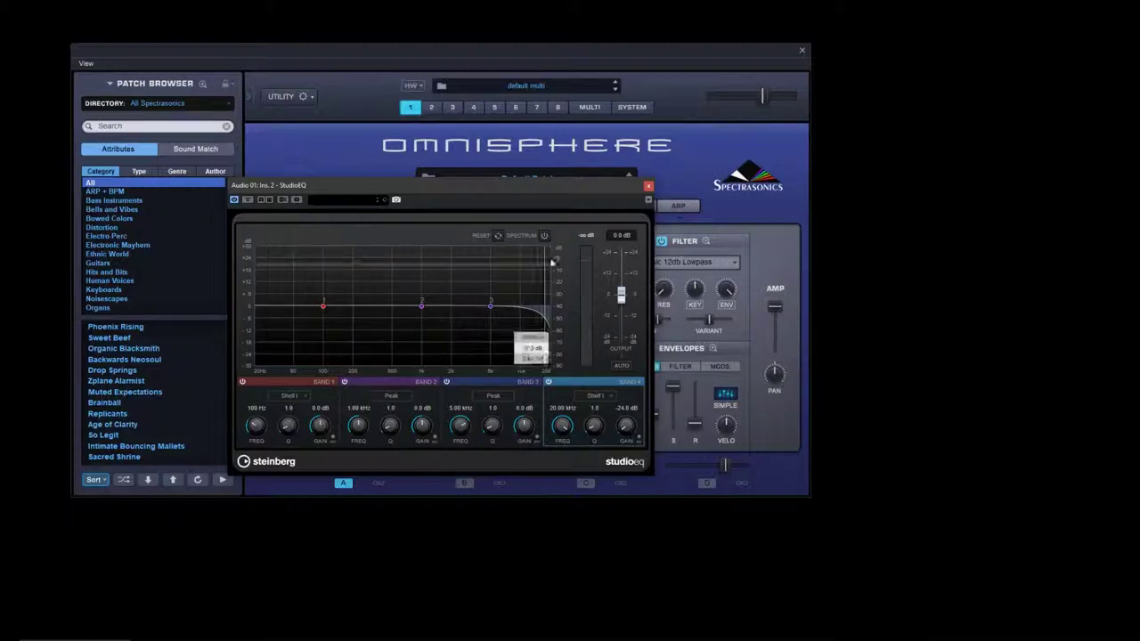
pyautogui.moveTo(561, 191); pyautogui.dragTo(491, 185)
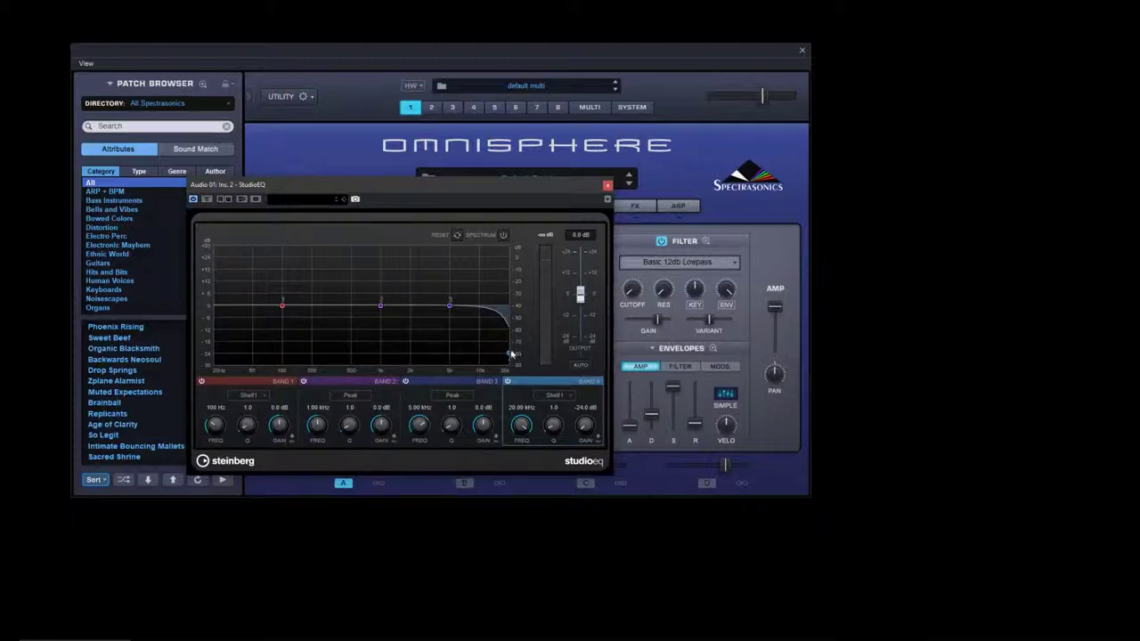
pyautogui.moveTo(511, 356)
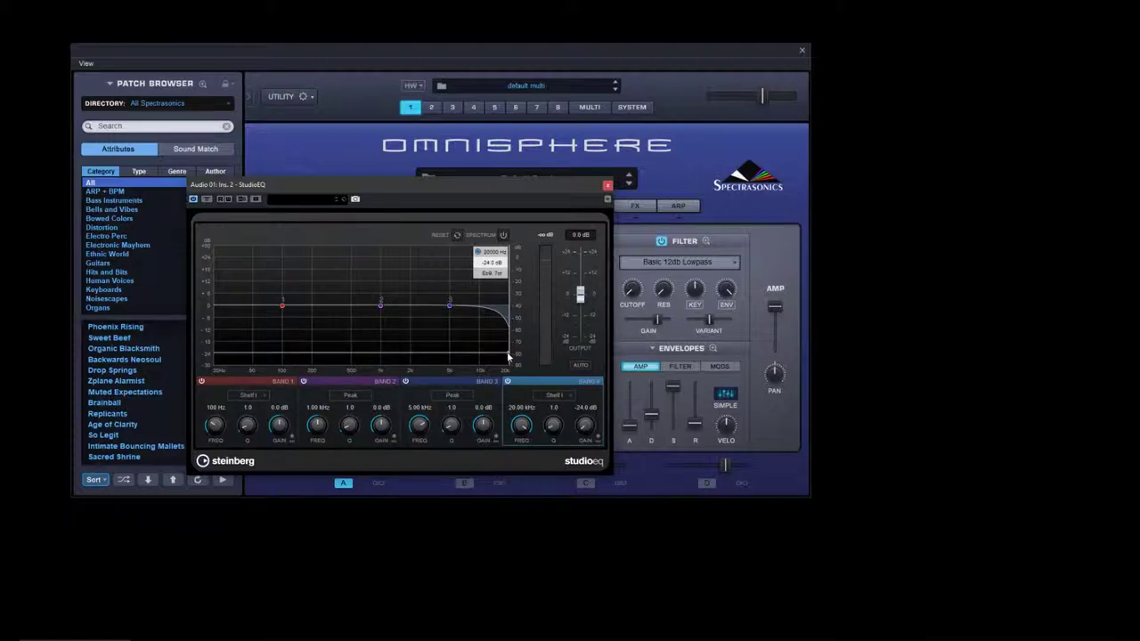
# Sweep the StudioEQ band 4 shelf down to 20 Hz and back to 20 kHz at -13.9 dB, and move the EQ window off the synth.
pyautogui.moveTo(509, 357); pyautogui.dragTo(258, 325)
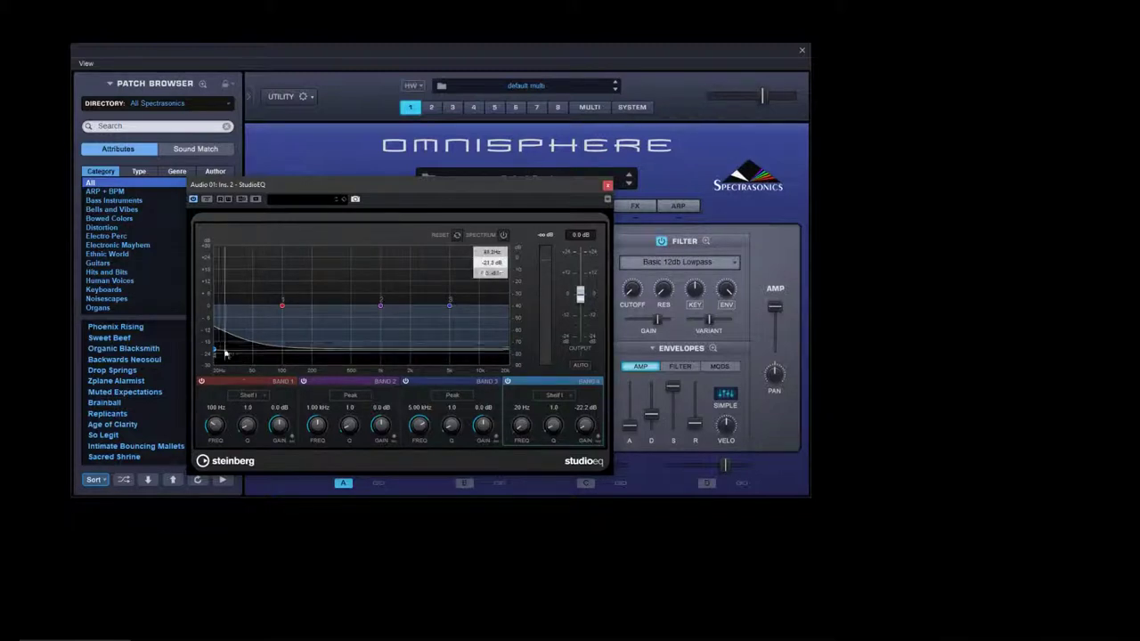
pyautogui.moveTo(214, 353); pyautogui.dragTo(526, 338)
pyautogui.moveTo(513, 187); pyautogui.dragTo(1139, 0)
pyautogui.click(627, 285)
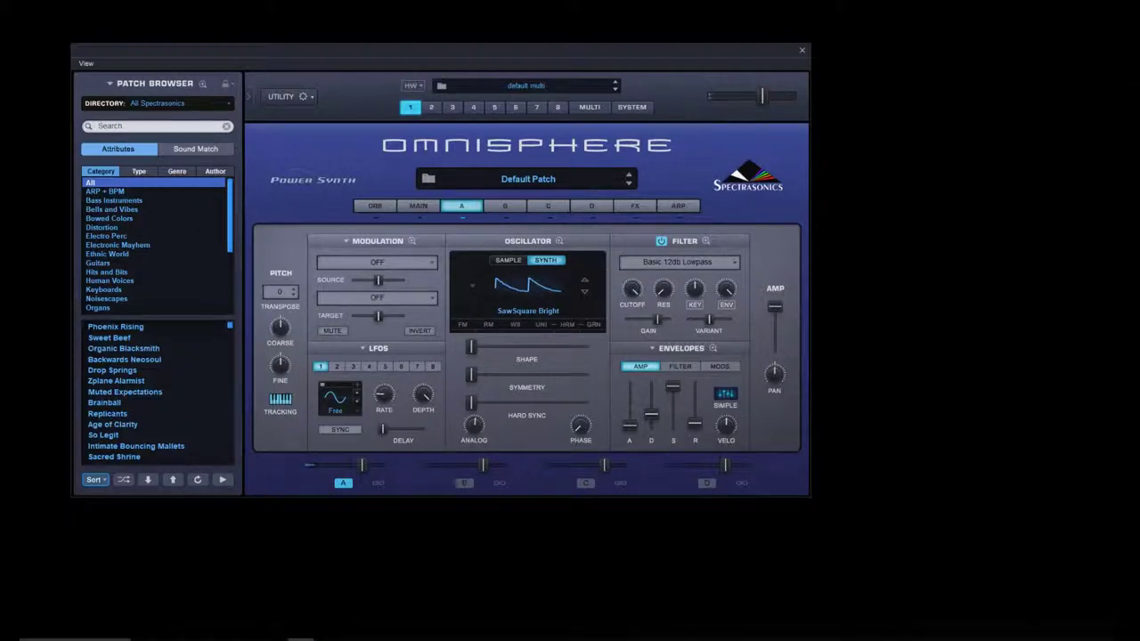
# Bring the StudioEQ window back from the DAW and reposition it over the Omnisphere window.
pyautogui.moveTo(325, 630)
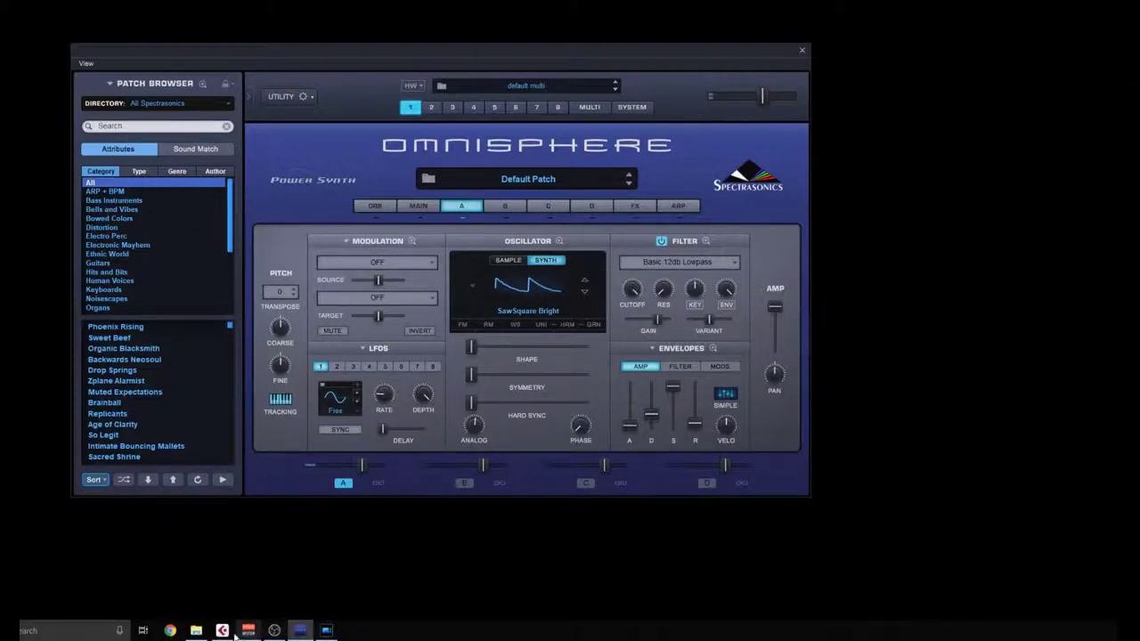
pyautogui.click(227, 628)
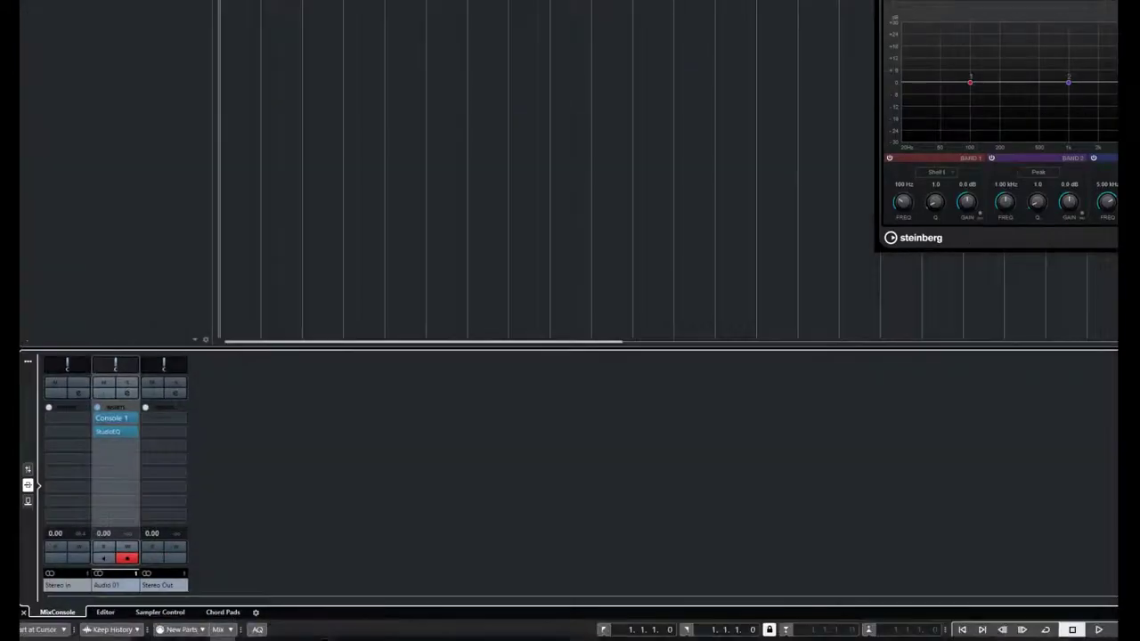
pyautogui.hotkey('alt', 'Tab')
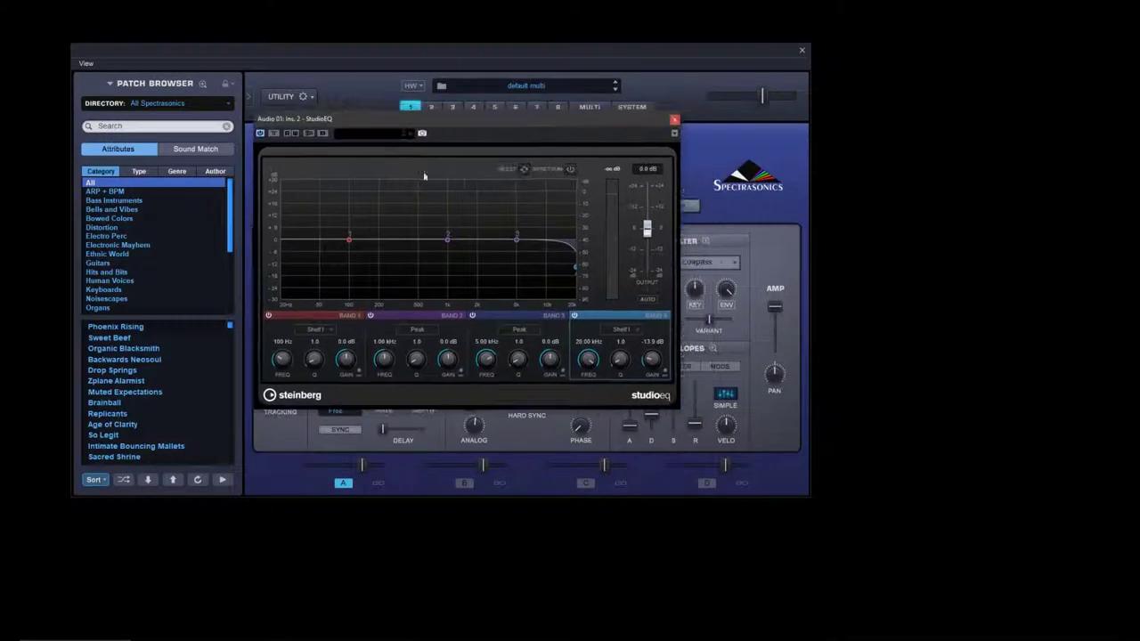
pyautogui.moveTo(565, 126); pyautogui.dragTo(471, 160)
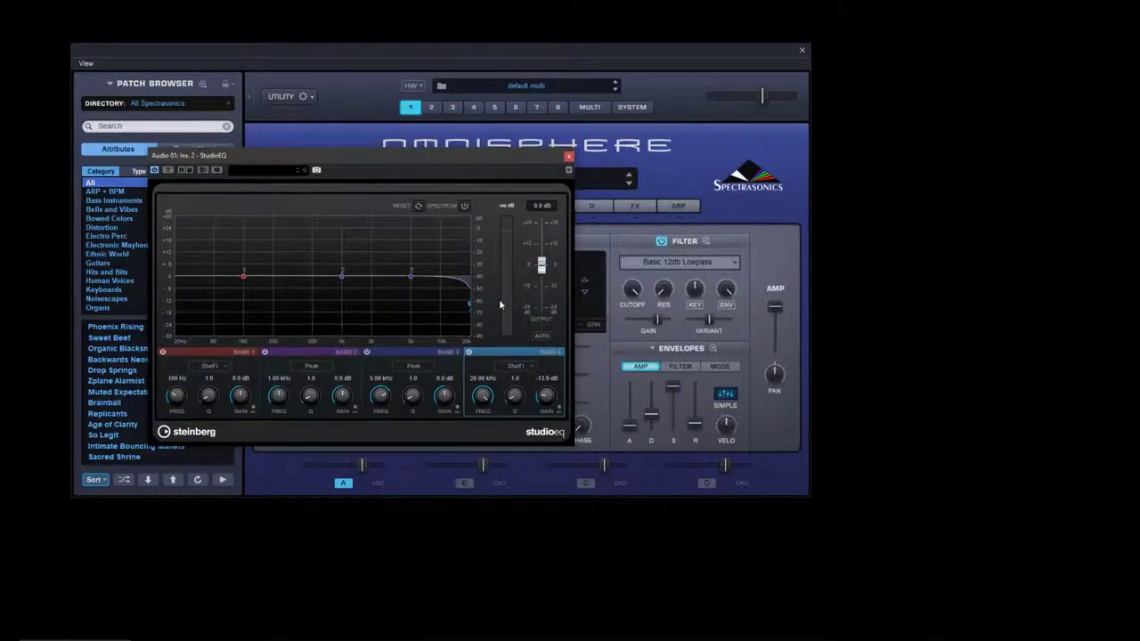
# Return to Omnisphere, load the HPF Juicy 12db highpass filter, and sweep its cutoff up to about 19 kHz and back down.
pyautogui.click(618, 51)
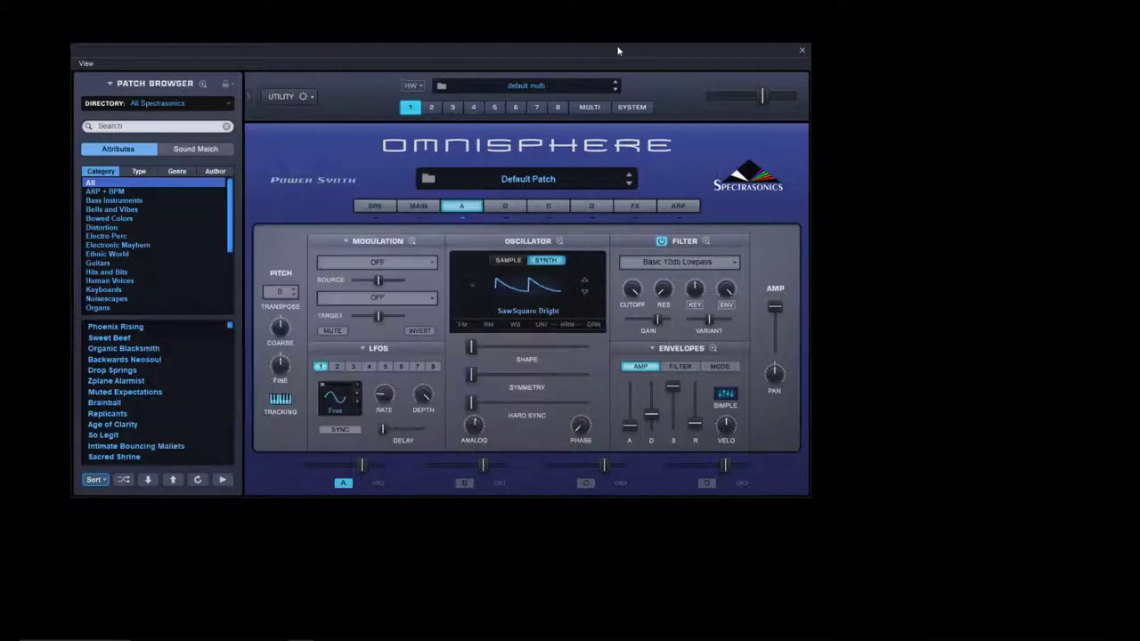
pyautogui.click(673, 265)
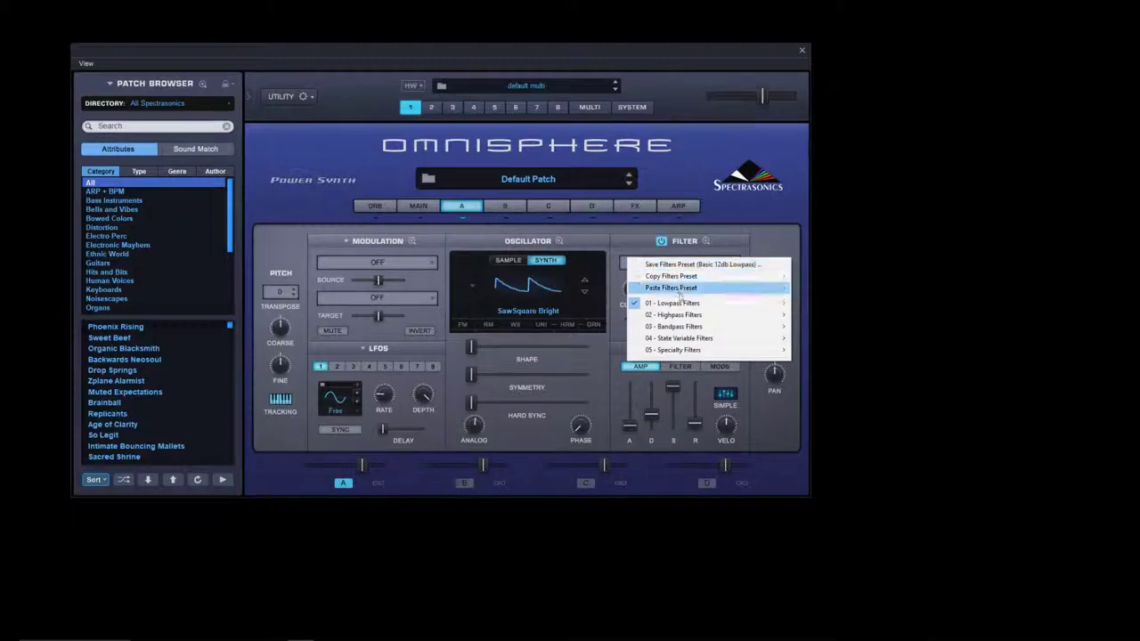
pyautogui.moveTo(687, 319)
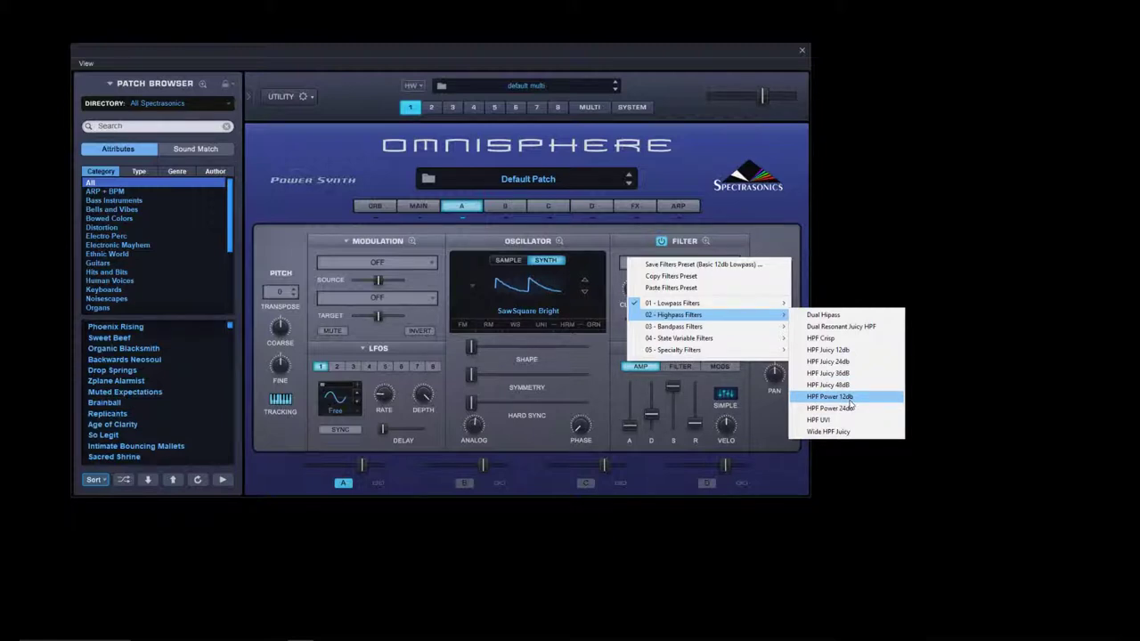
pyautogui.click(848, 349)
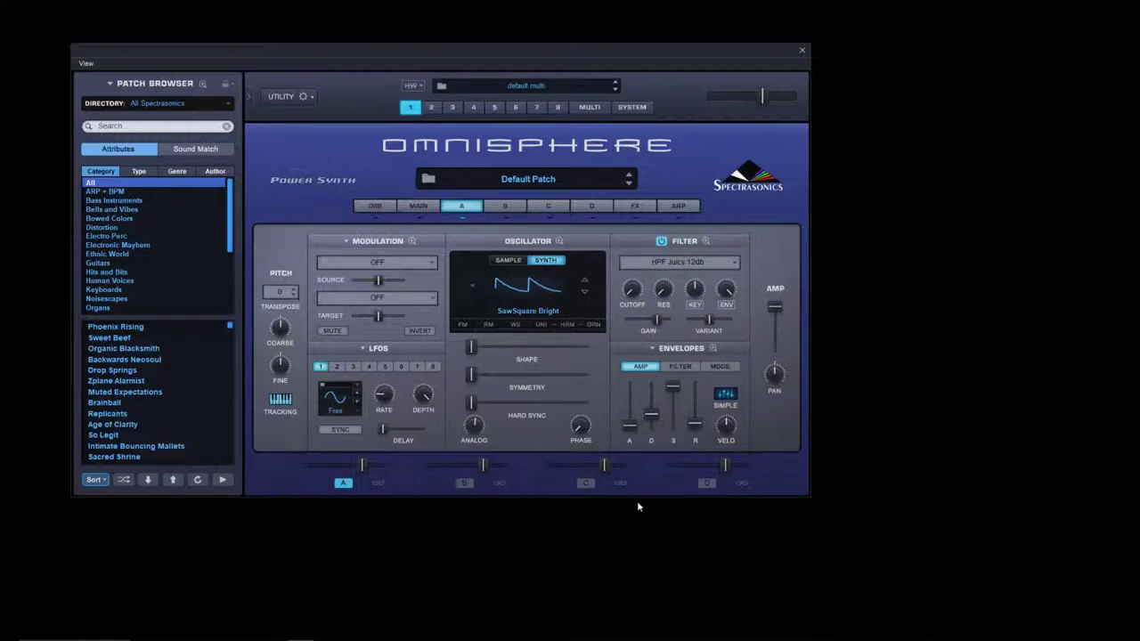
pyautogui.moveTo(631, 292); pyautogui.dragTo(654, 169)
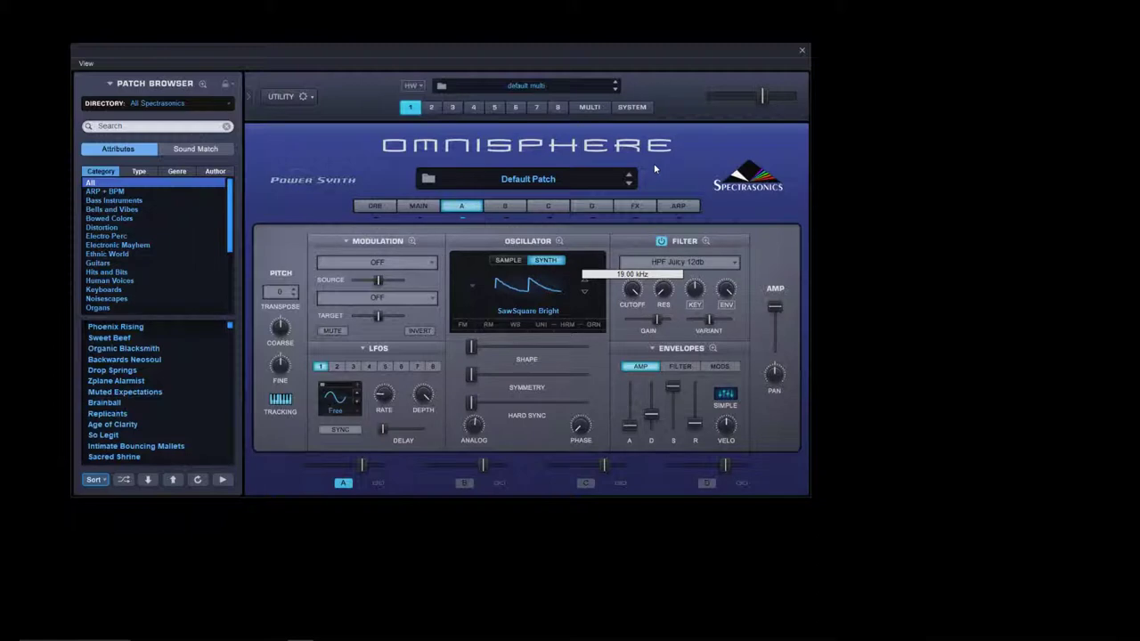
pyautogui.moveTo(654, 169); pyautogui.dragTo(680, 345)
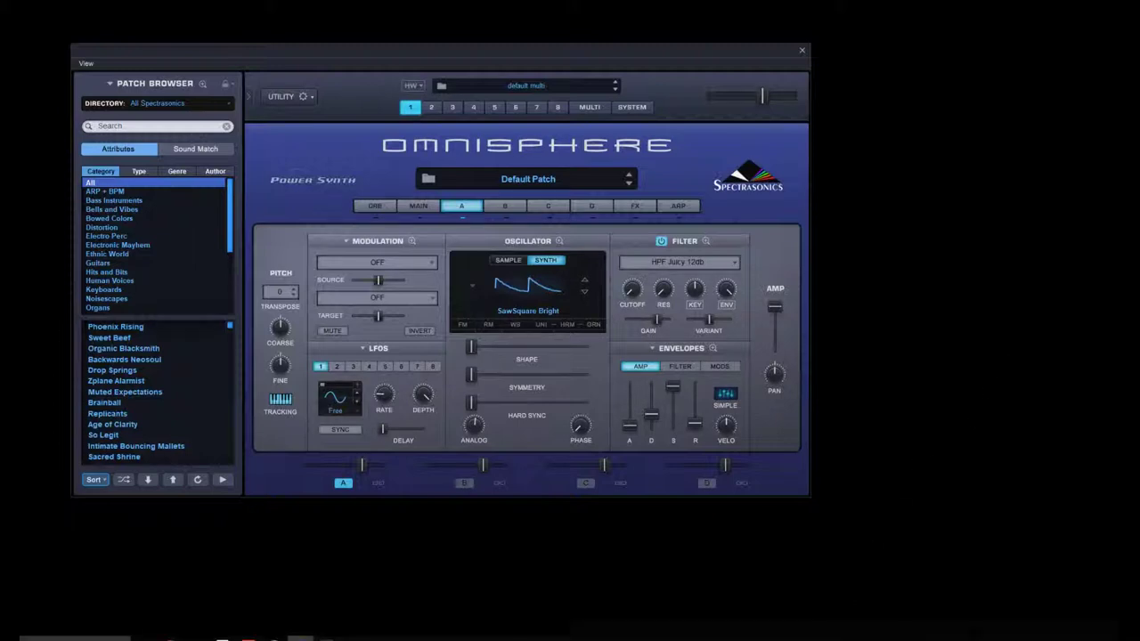
# Switch back to StudioEQ and flatten the band 4 shelf to about -0.3 dB at 19.27 kHz.
pyautogui.moveTo(182, 632)
pyautogui.click(221, 631)
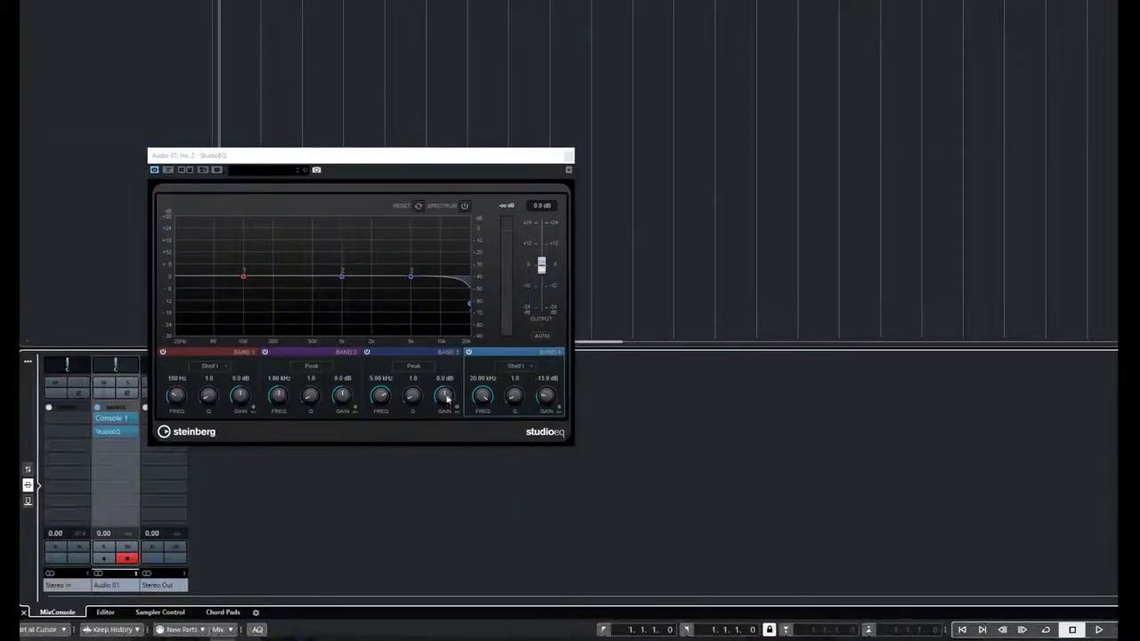
pyautogui.hotkey('alt', 'Tab')
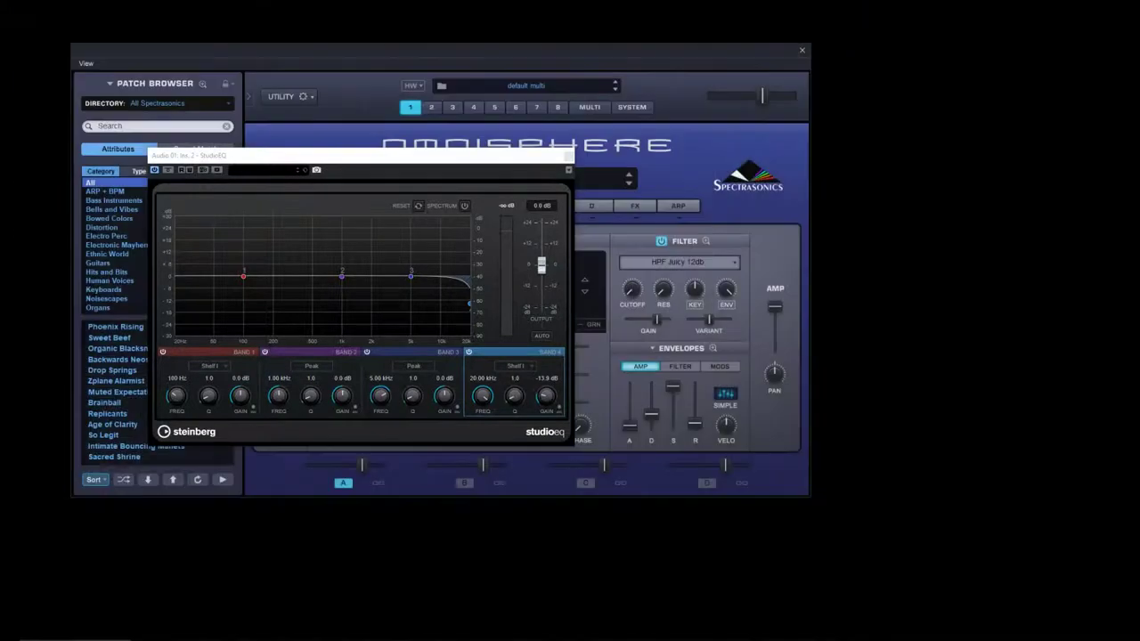
pyautogui.moveTo(469, 303); pyautogui.dragTo(470, 280)
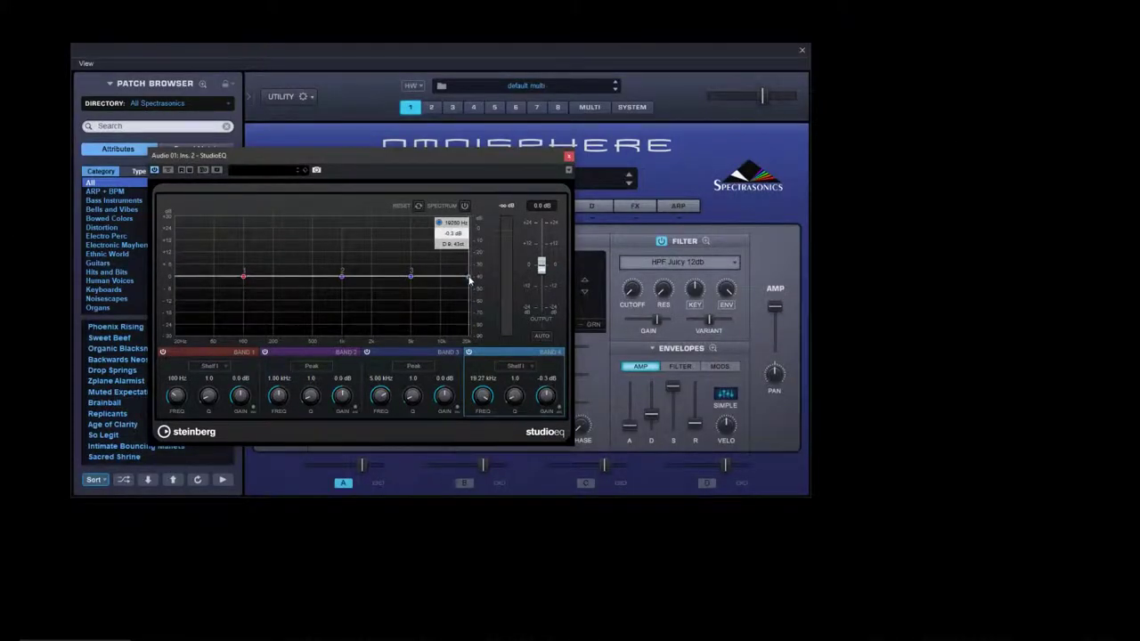
# Lower the StudioEQ band 1 shelf to -24 dB and sweep its frequency up to 20 kHz and back to 20 Hz.
pyautogui.moveTo(244, 276); pyautogui.dragTo(261, 347)
pyautogui.moveTo(300, 354); pyautogui.dragTo(482, 343)
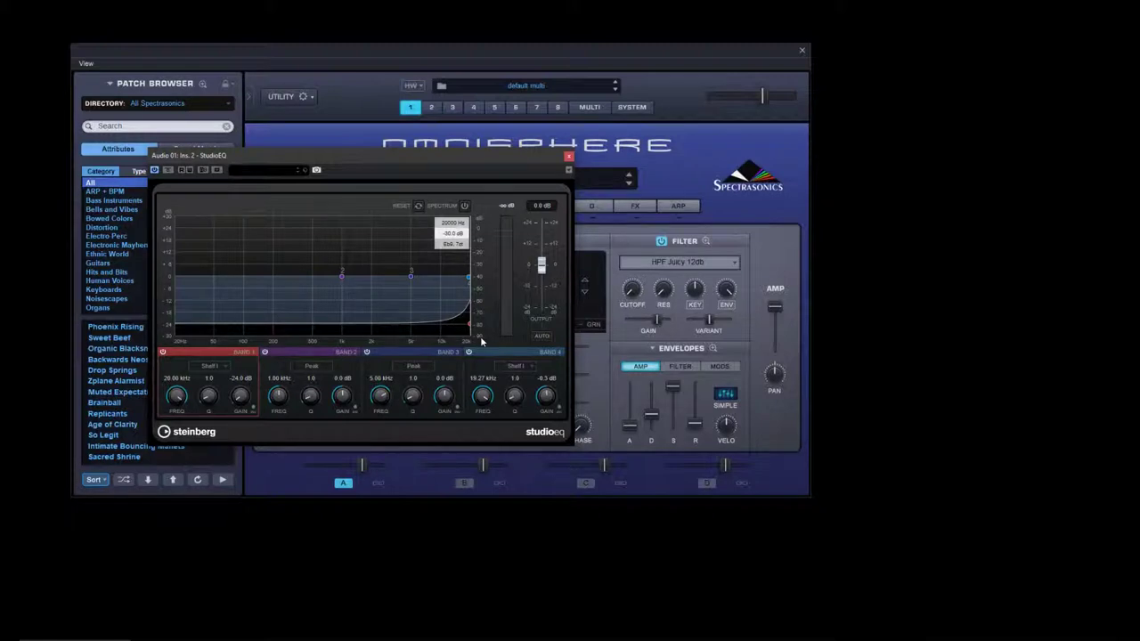
pyautogui.moveTo(481, 341); pyautogui.dragTo(192, 296)
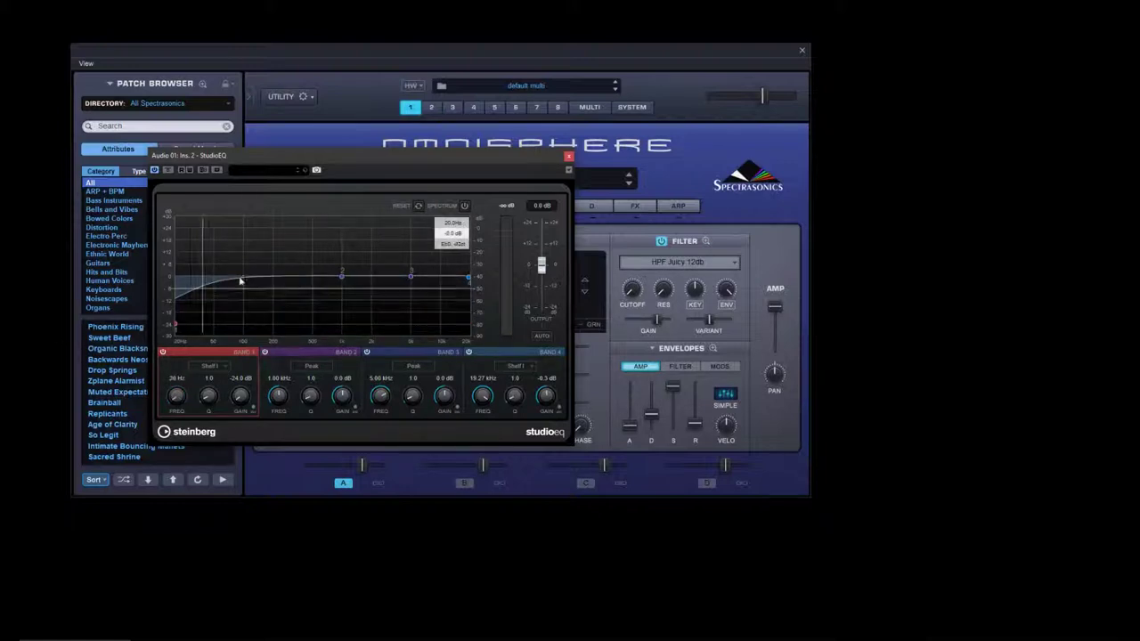
# Return to Omnisphere and change layer A's filter to the Bandpass Juicy 12db preset.
pyautogui.click(694, 46)
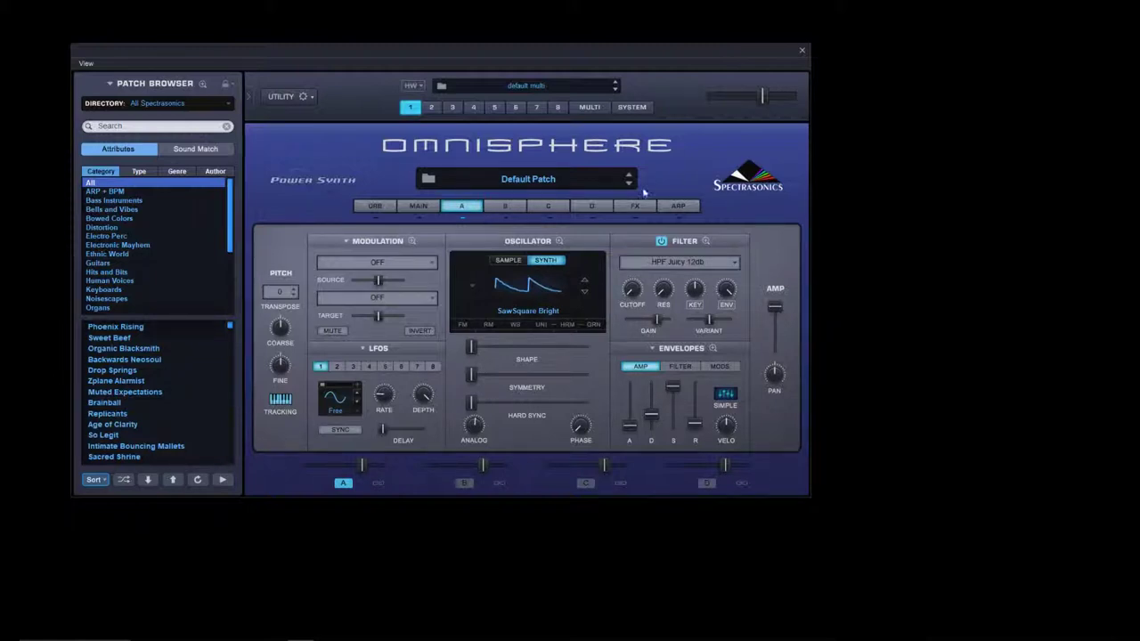
pyautogui.moveTo(633, 290)
pyautogui.click(693, 264)
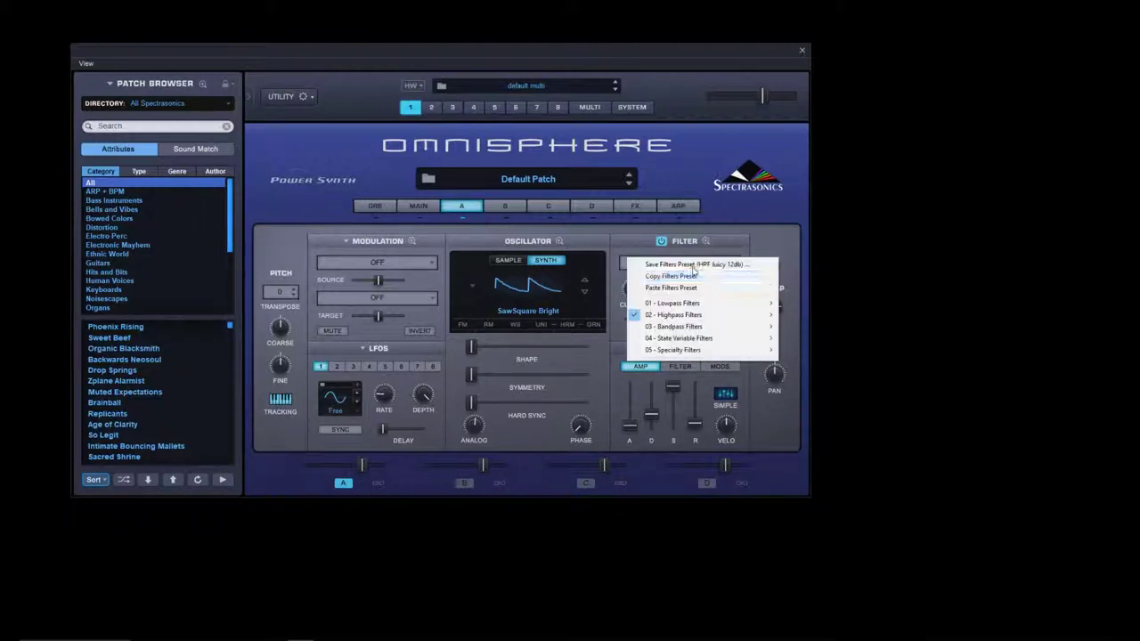
pyautogui.moveTo(710, 327)
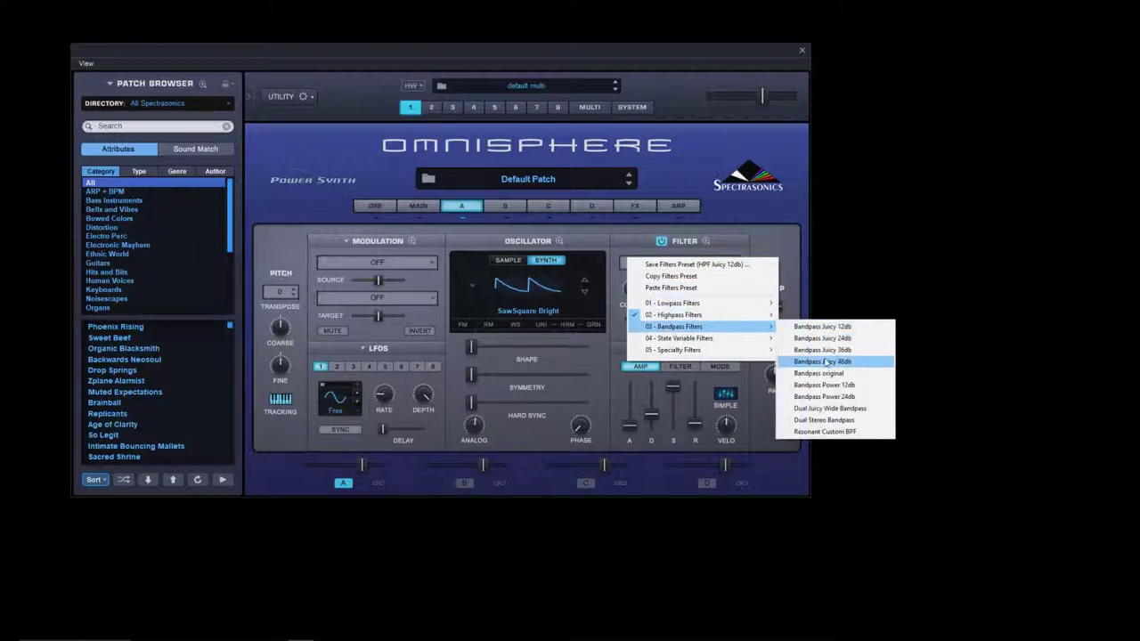
pyautogui.click(824, 327)
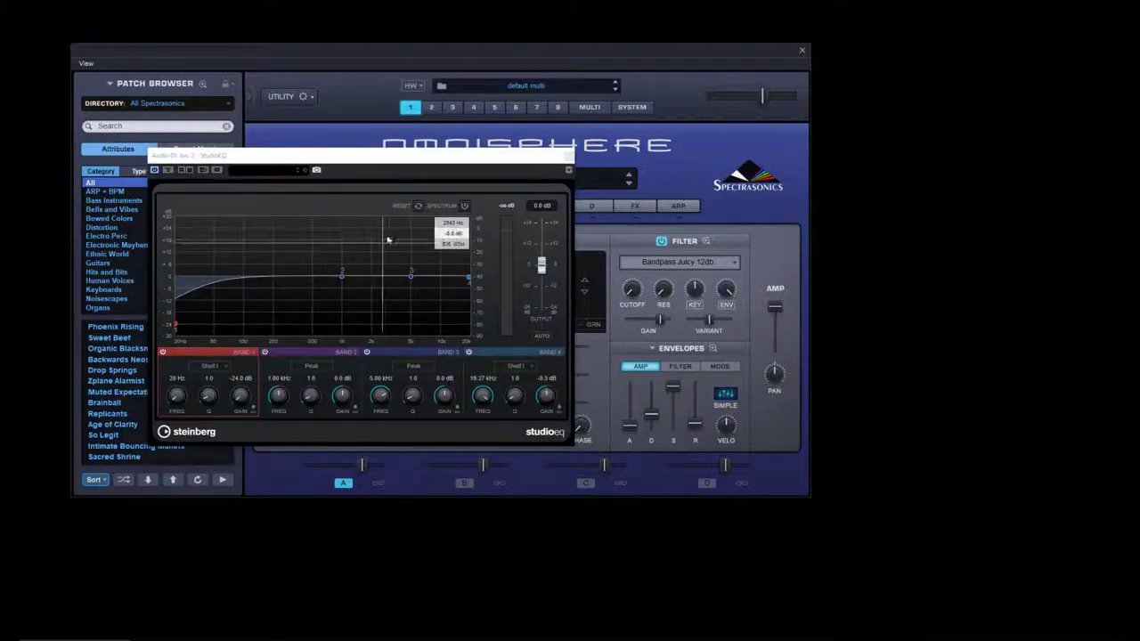
# Shape a bandpass curve in StudioEQ by pulling band 4 down and inward, moving band 1 up in frequency, and lowering band 2.
pyautogui.moveTo(444, 156); pyautogui.dragTo(518, 126)
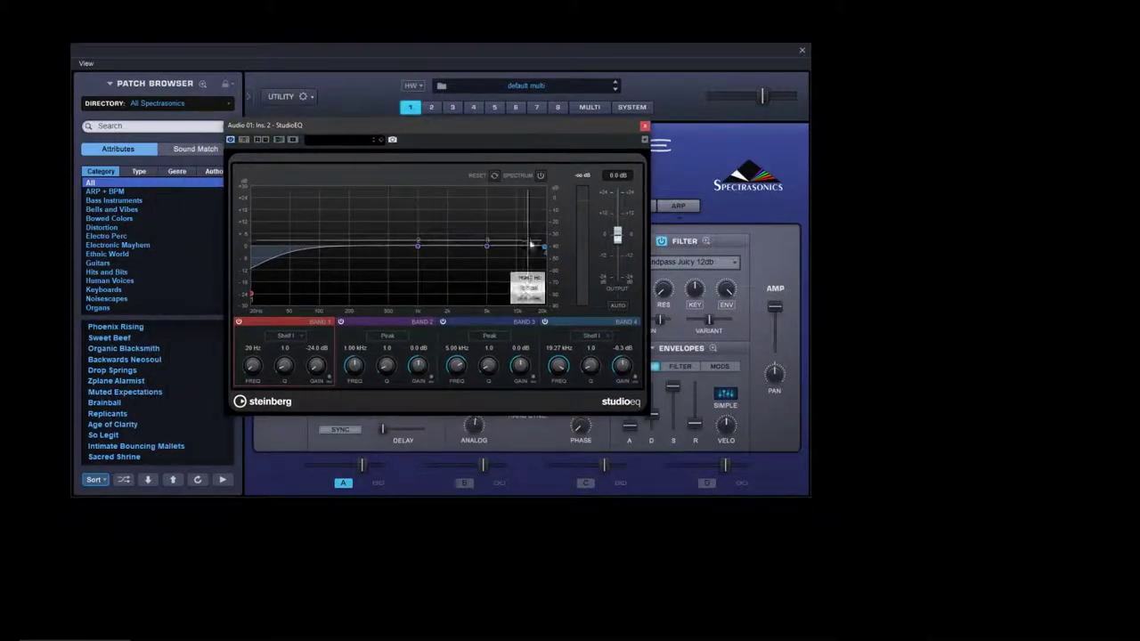
pyautogui.moveTo(545, 247); pyautogui.dragTo(457, 303)
pyautogui.moveTo(252, 295); pyautogui.dragTo(360, 300)
pyautogui.moveTo(417, 243); pyautogui.dragTo(416, 271)
# Return to Omnisphere and sweep the bandpass filter's cutoff upward past 0.896 kHz.
pyautogui.click(589, 60)
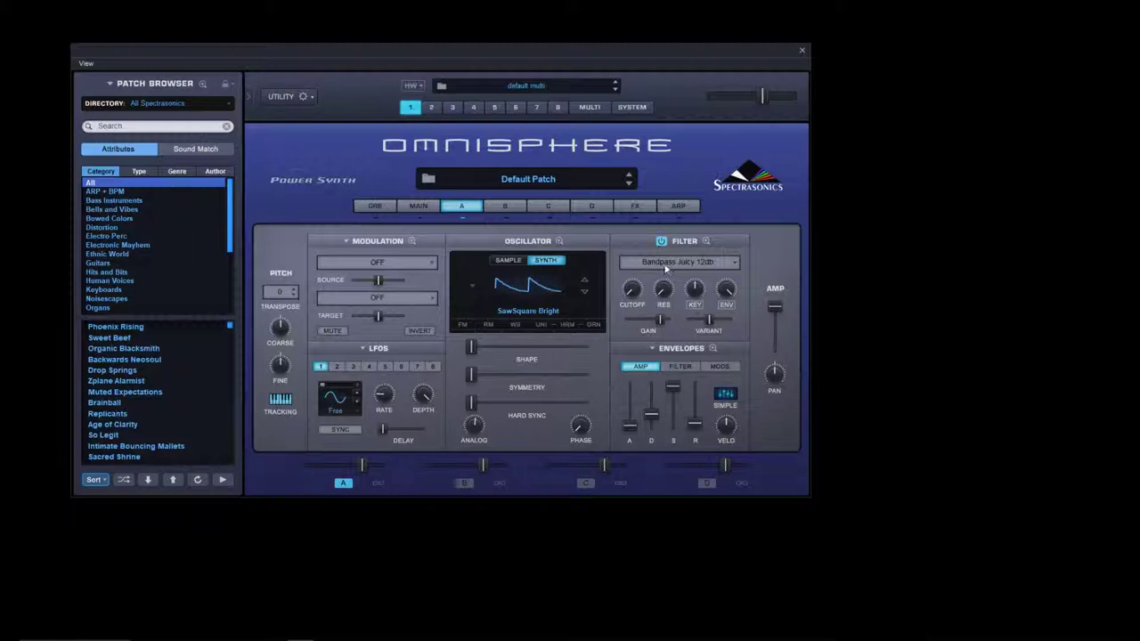
pyautogui.moveTo(633, 295); pyautogui.dragTo(642, 261)
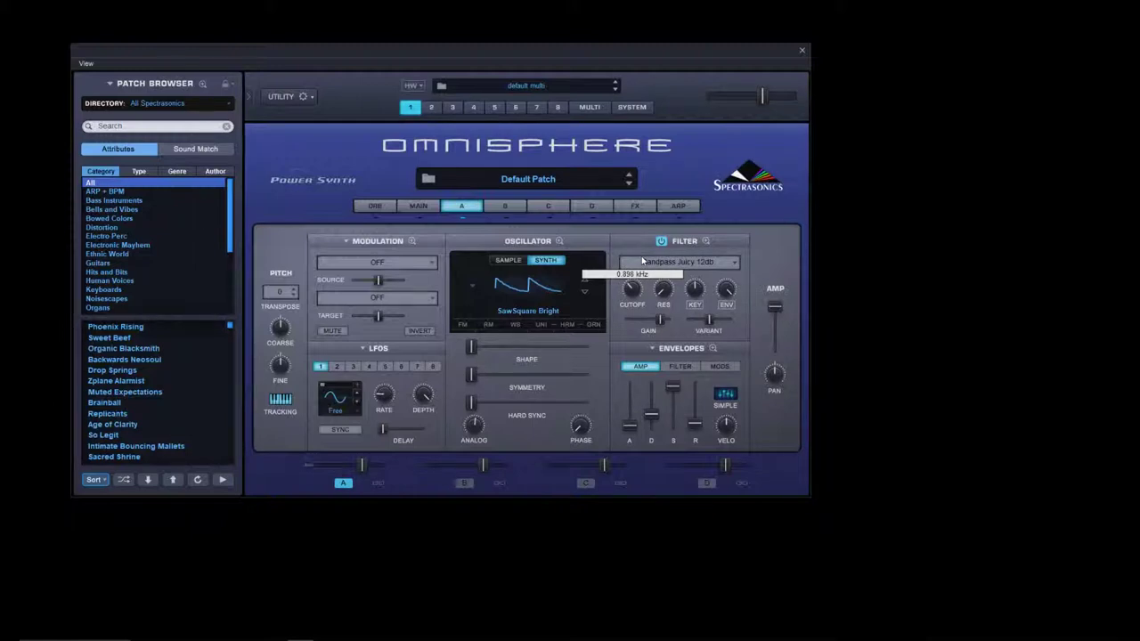
pyautogui.moveTo(642, 261); pyautogui.dragTo(647, 219)
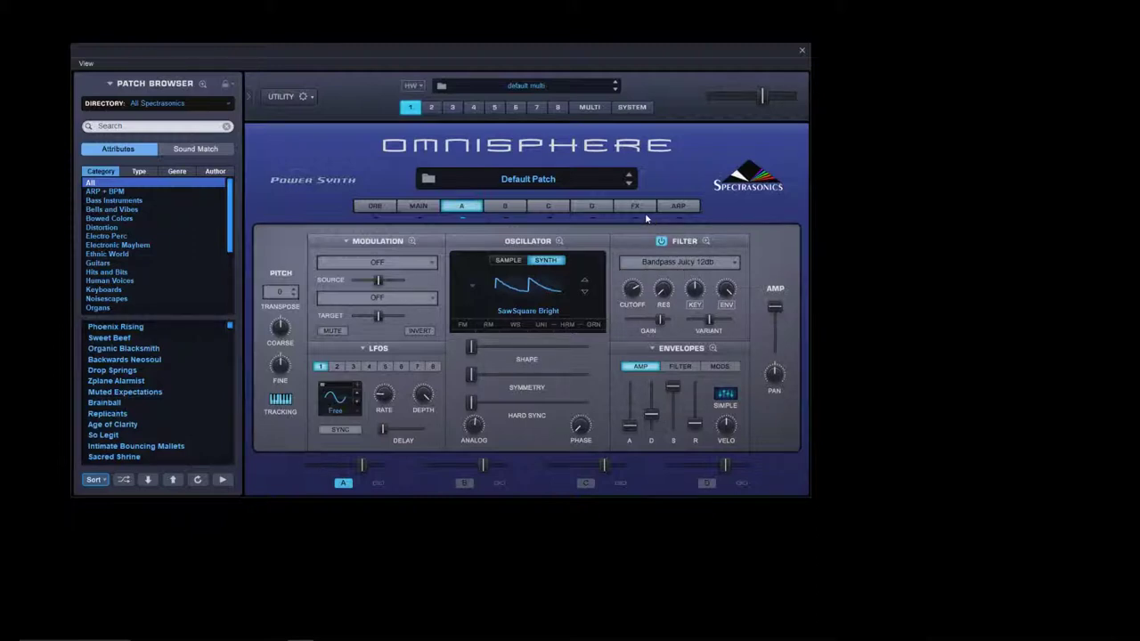
# Turn down the cutoff of layer A's bandpass filter.
pyautogui.click(731, 263)
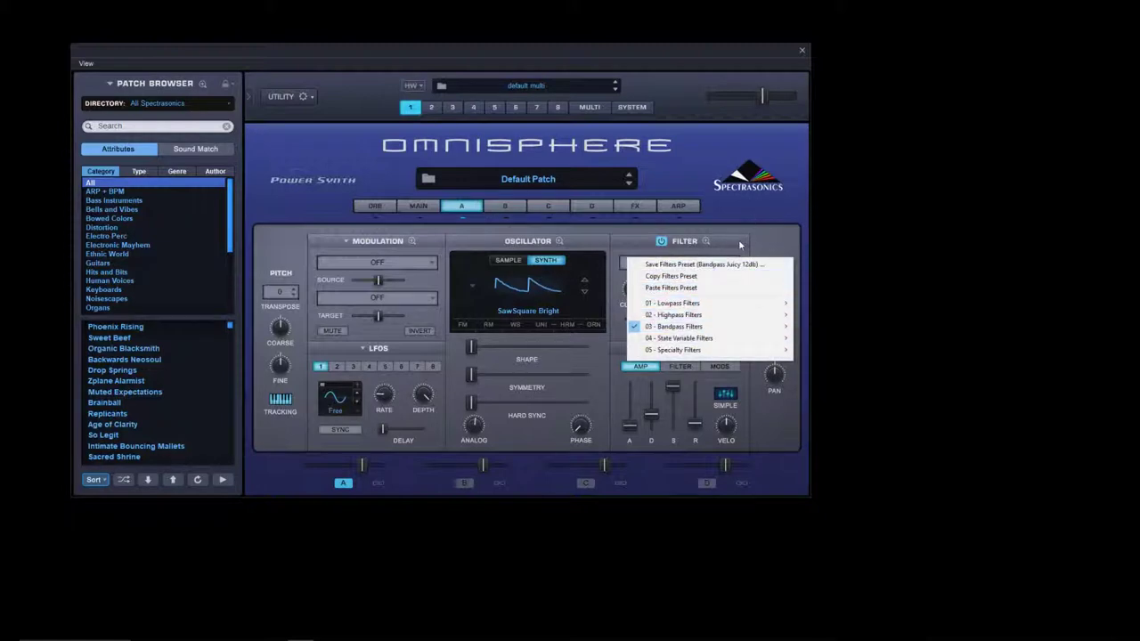
pyautogui.click(738, 240)
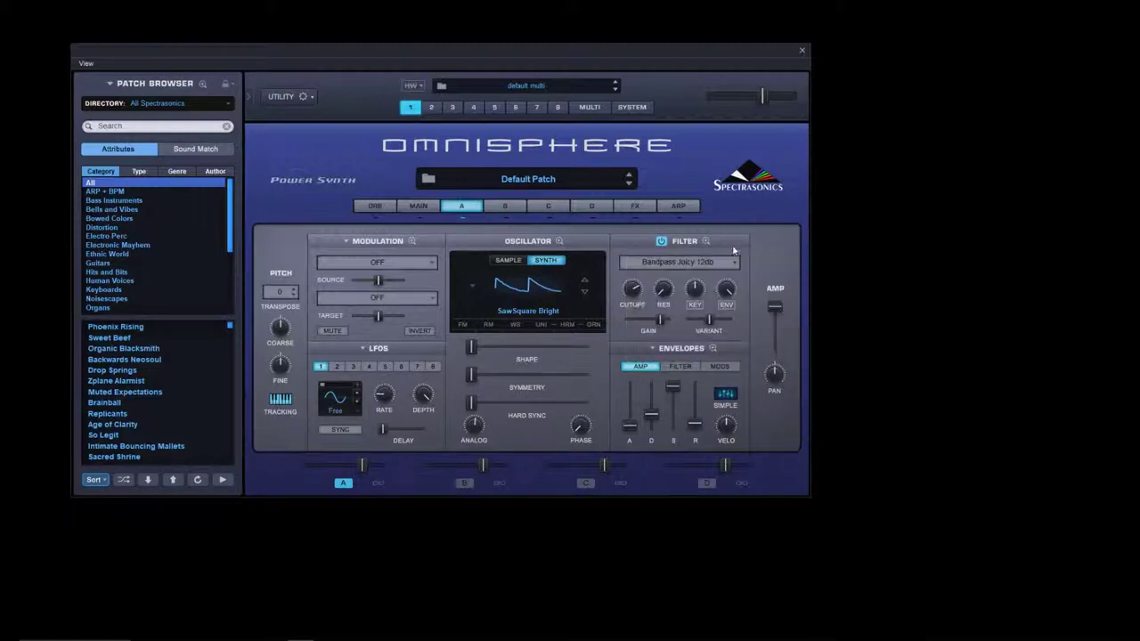
pyautogui.click(634, 307)
pyautogui.moveTo(634, 308); pyautogui.dragTo(635, 337)
# Load the Rich and Moogie1 lowpass preset into layer A's filter and raise its resonance.
pyautogui.click(683, 262)
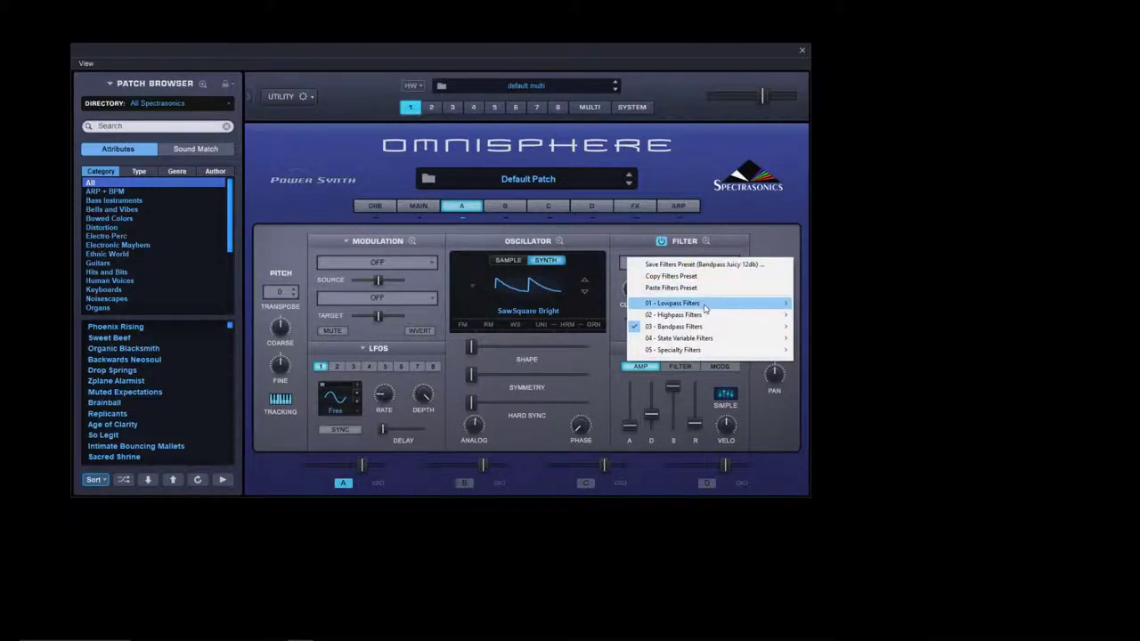
pyautogui.moveTo(707, 304)
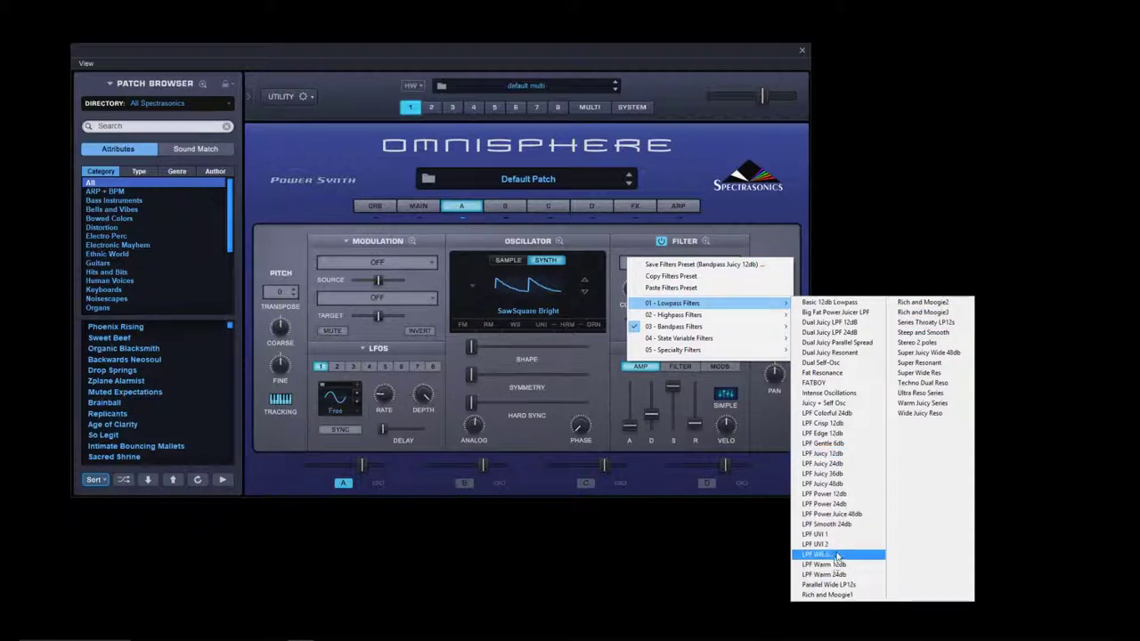
pyautogui.click(832, 594)
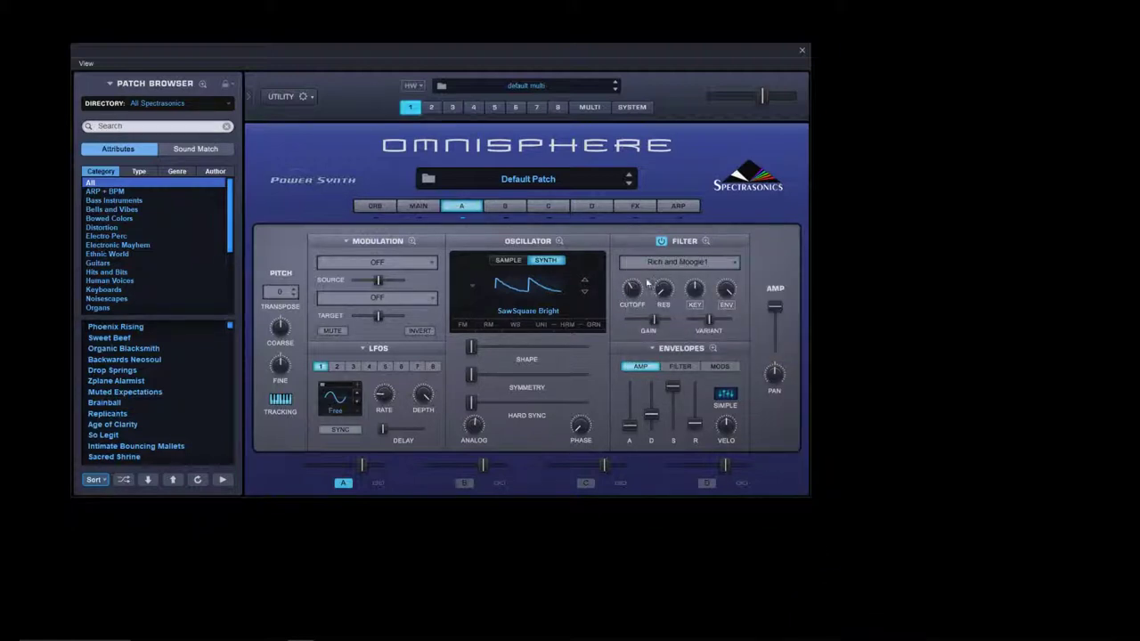
pyautogui.click(664, 297)
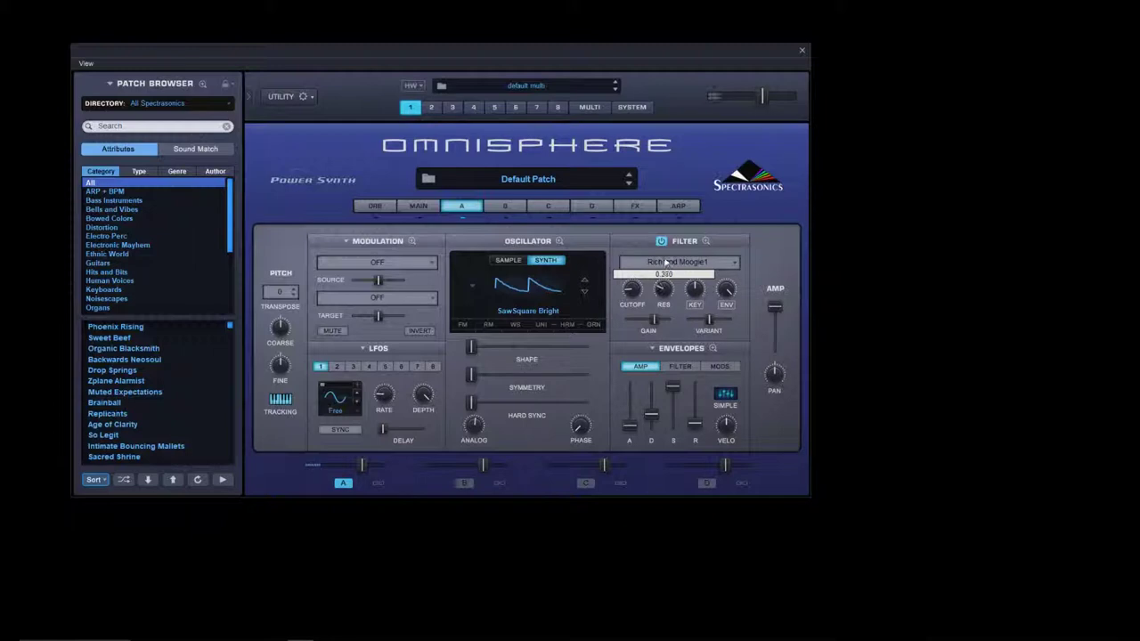
pyautogui.click(663, 241)
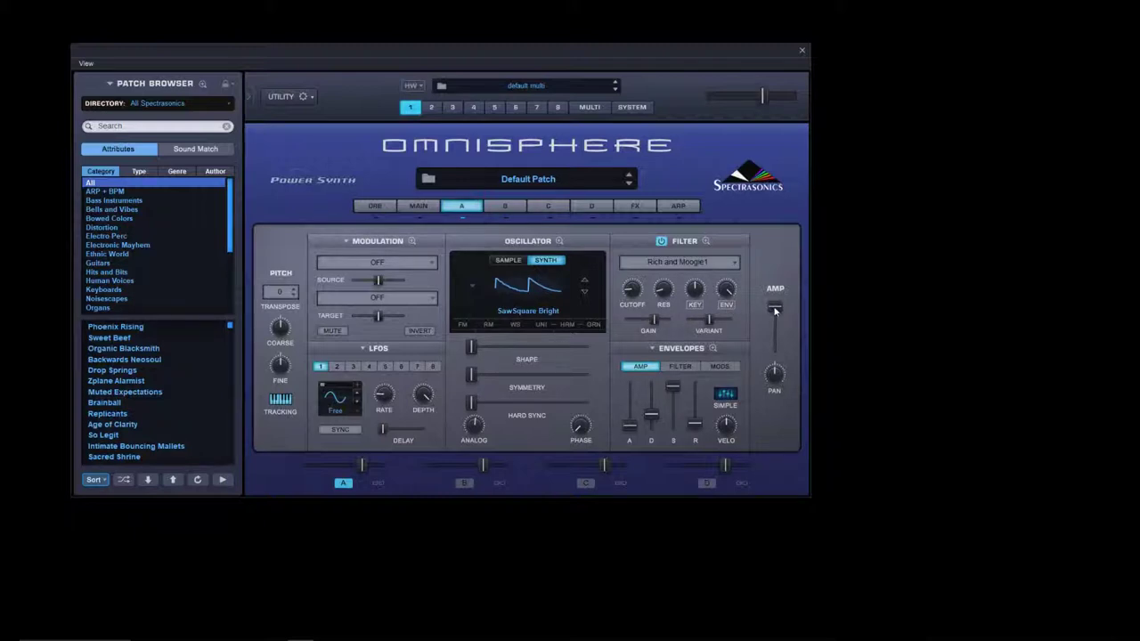
# Lower layer A's amp level slightly, and sweep the filter gain up and back down.
pyautogui.moveTo(774, 309)
pyautogui.mouseDown()
pyautogui.moveTo(774, 339)
pyautogui.moveTo(775, 316)
pyautogui.mouseUp()
pyautogui.moveTo(655, 324)
pyautogui.mouseDown()
pyautogui.moveTo(634, 325)
pyautogui.moveTo(674, 326)
pyautogui.moveTo(629, 323)
pyautogui.moveTo(666, 322)
pyautogui.mouseUp()
pyautogui.moveTo(667, 324)
pyautogui.mouseDown()
pyautogui.moveTo(635, 325)
pyautogui.moveTo(666, 322)
pyautogui.moveTo(654, 323)
pyautogui.mouseUp()
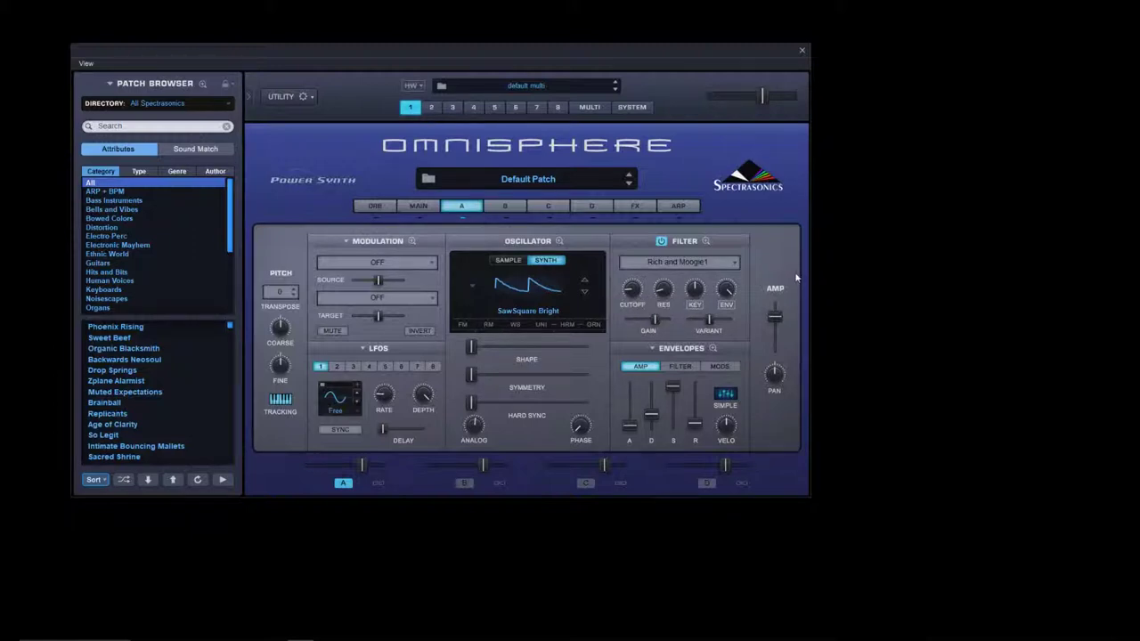